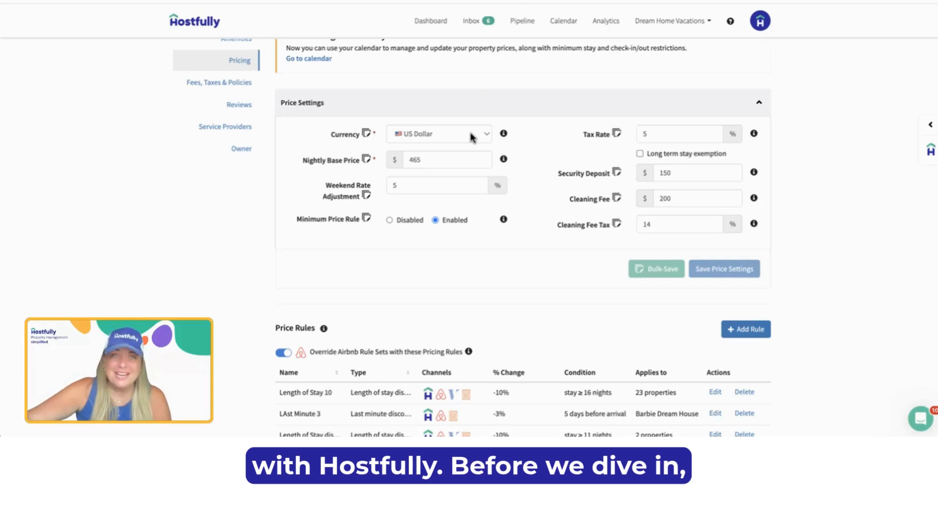
Open the property calendar for Barbie Dream House from its pricing page.
scroll(473, 131, up, 2)
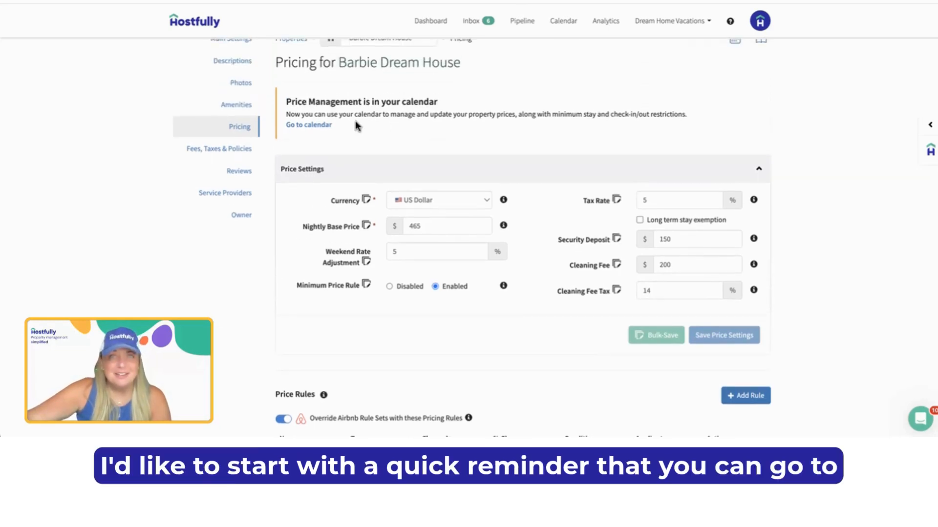
scroll(551, 111, up, 1)
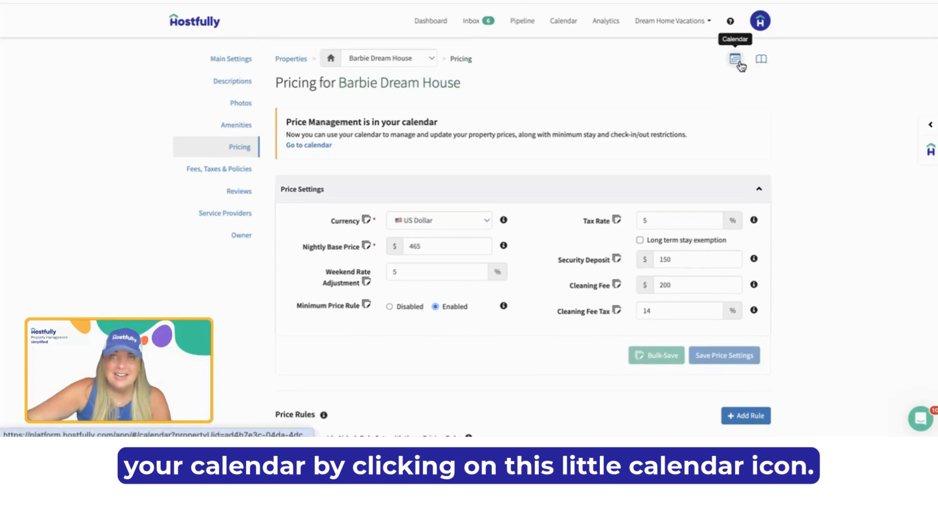
click(737, 63)
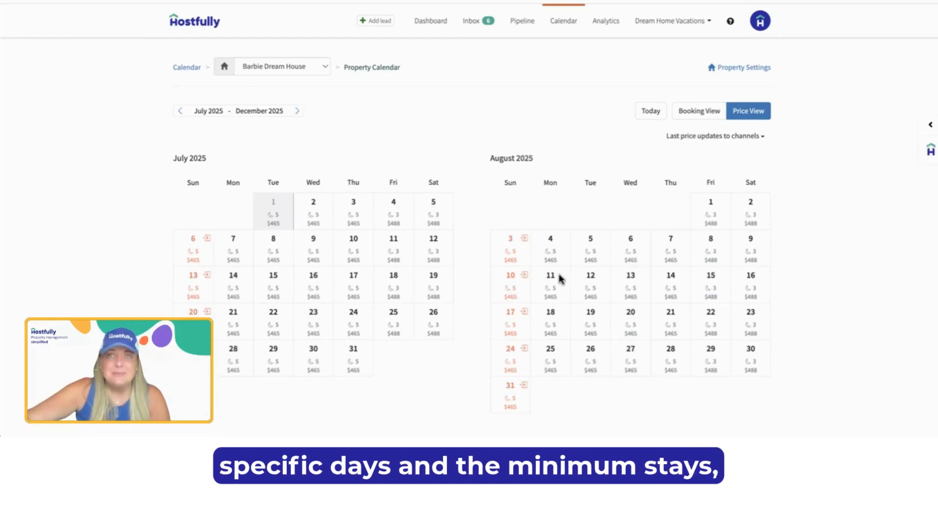
Review the daily rate, minimum stay, and check-in and checkout restrictions for August 11–15, 2025, and close the edit form.
drag(559, 274, 694, 287)
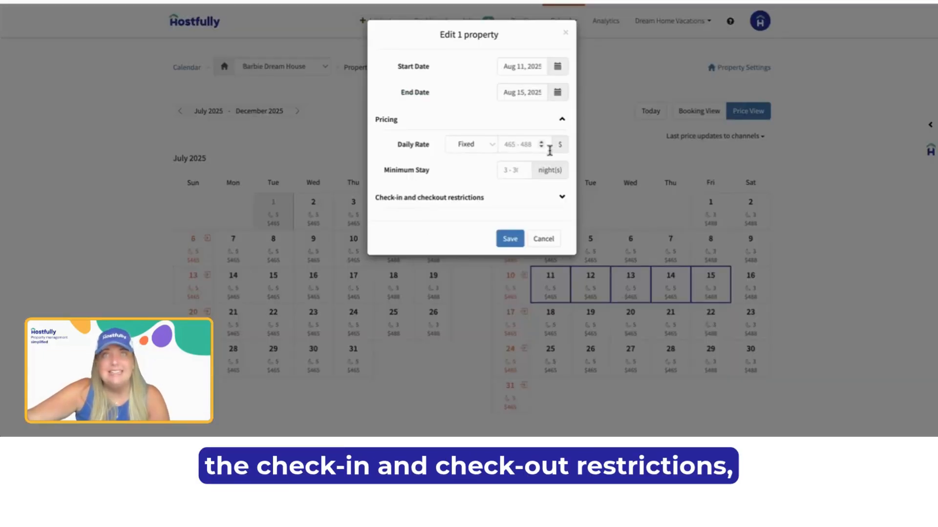
click(526, 202)
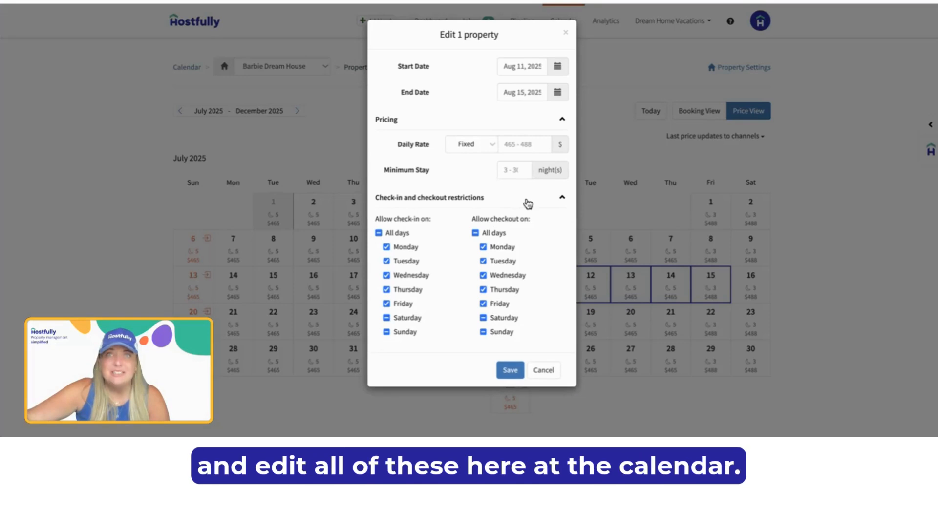
click(509, 372)
click(540, 385)
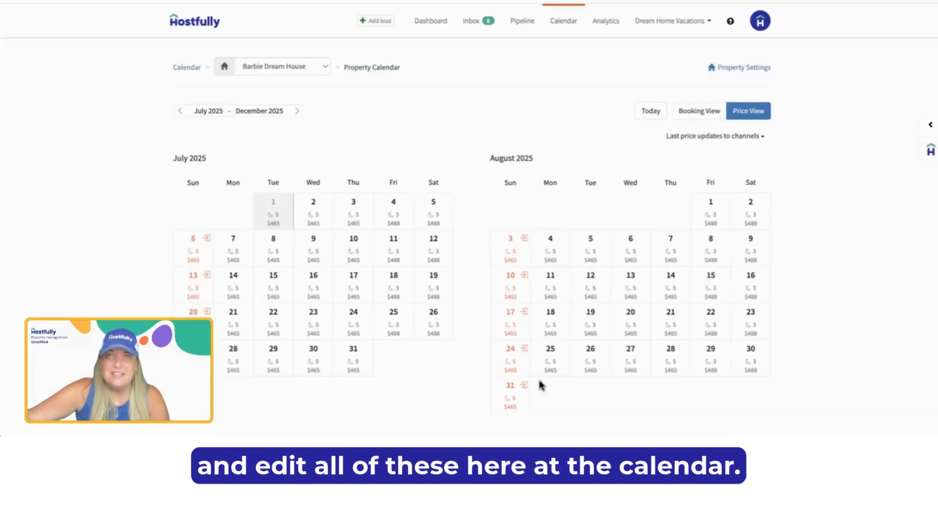
Return to the property's pricing settings, and collapse and re-expand the Price Settings section.
click(734, 66)
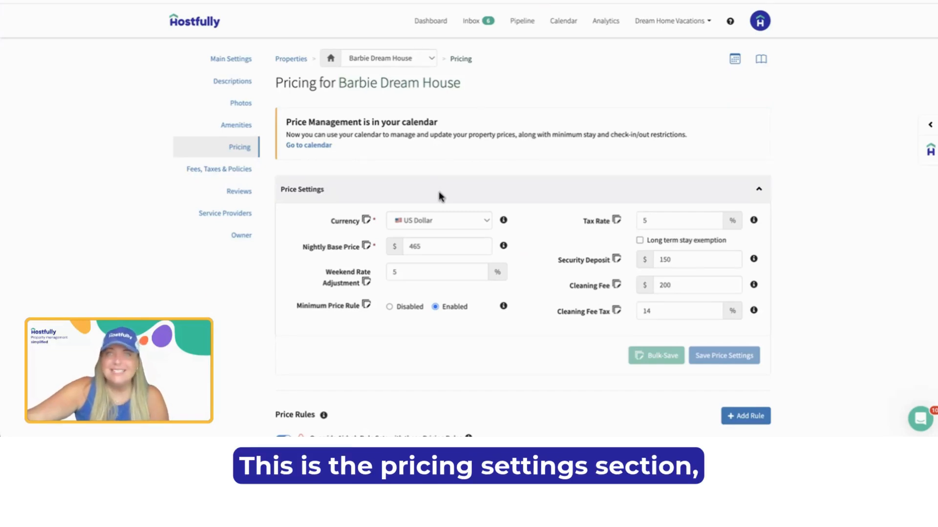
scroll(440, 166, down, 1)
scroll(447, 171, down, 1)
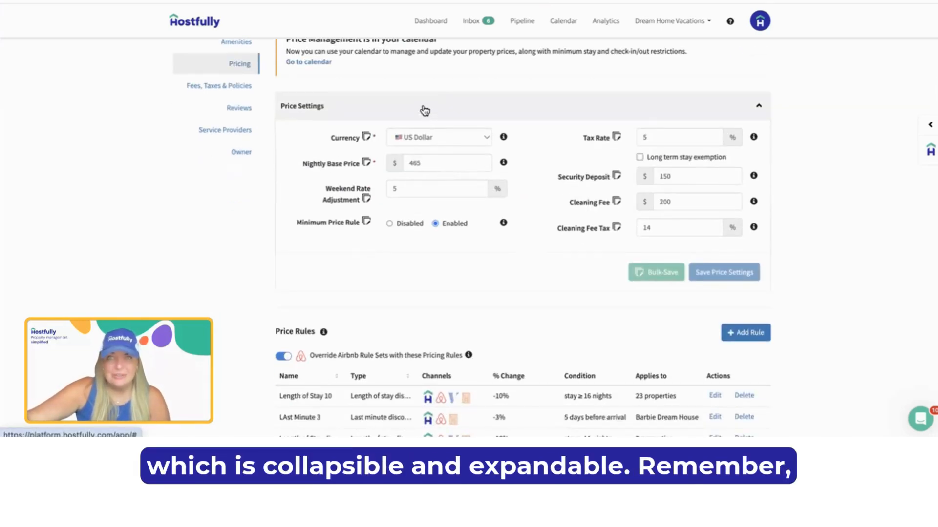
click(423, 110)
click(410, 171)
scroll(409, 168, down, 1)
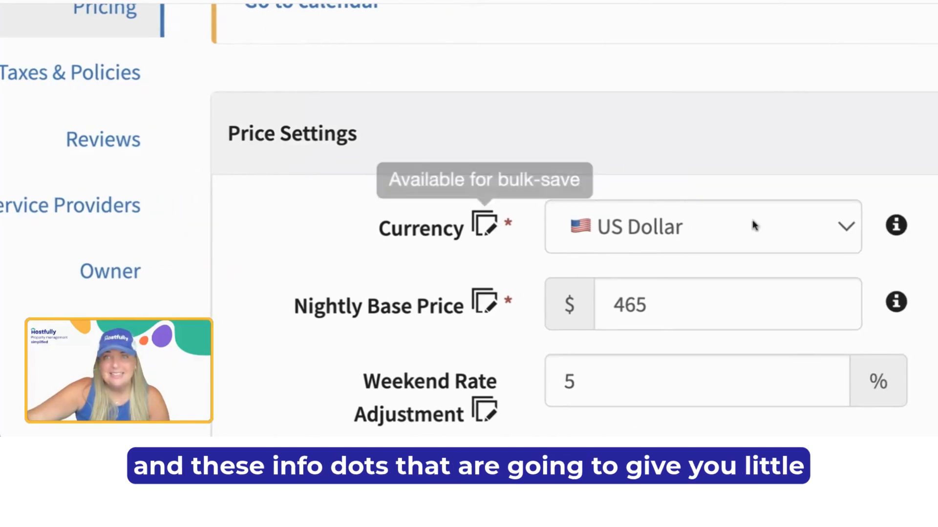
Choose US Dollar as the currency and examine the nightly base price and weekend rate adjustment fields.
mouse_move(895, 234)
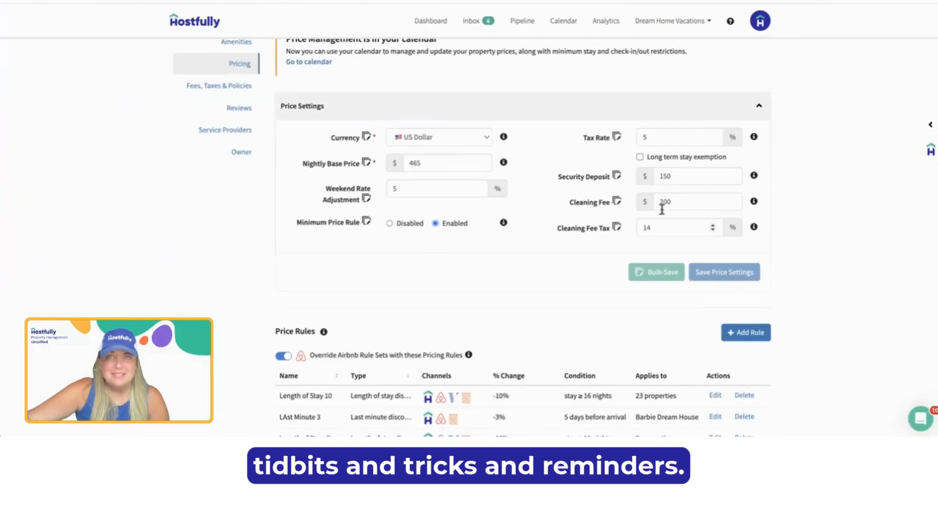
click(430, 139)
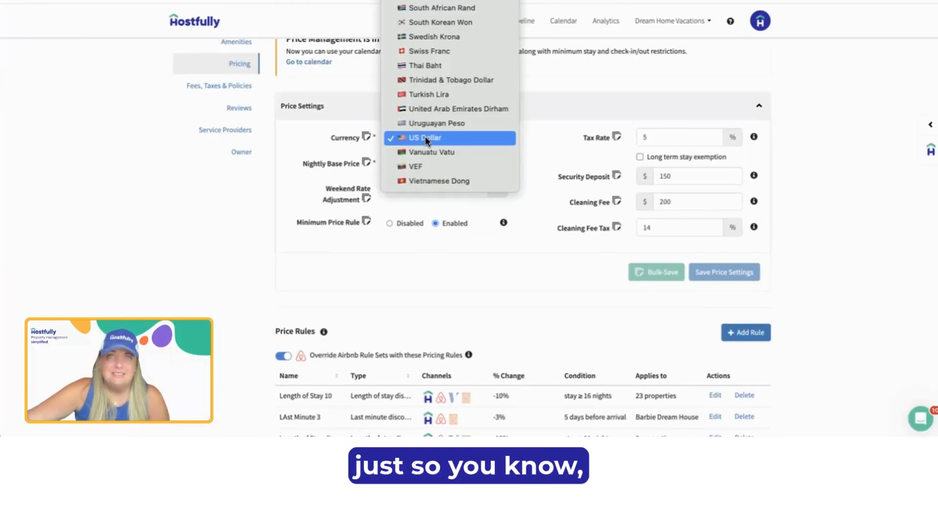
click(427, 139)
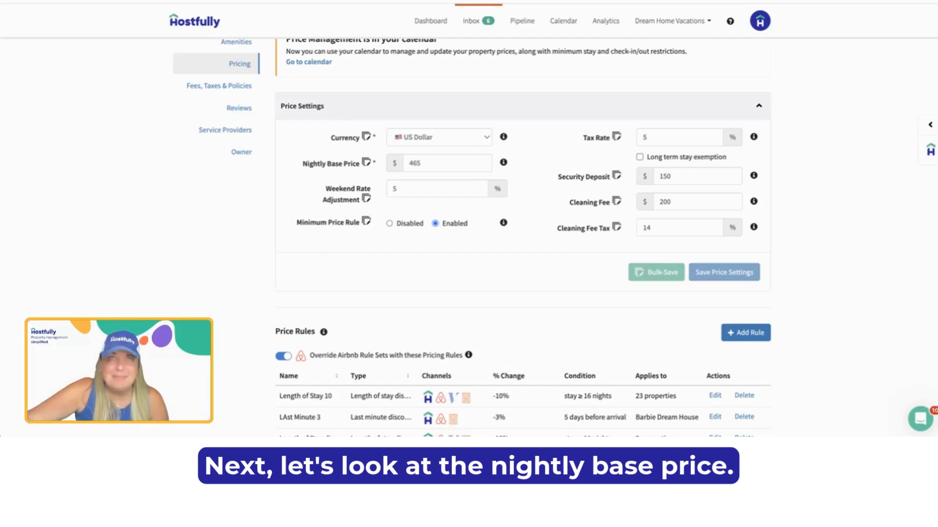
click(391, 162)
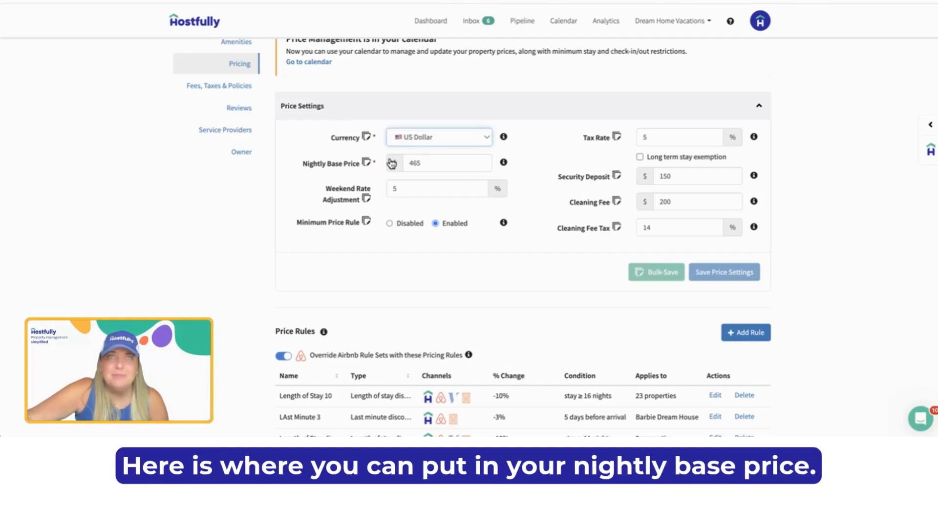
drag(431, 170, 403, 166)
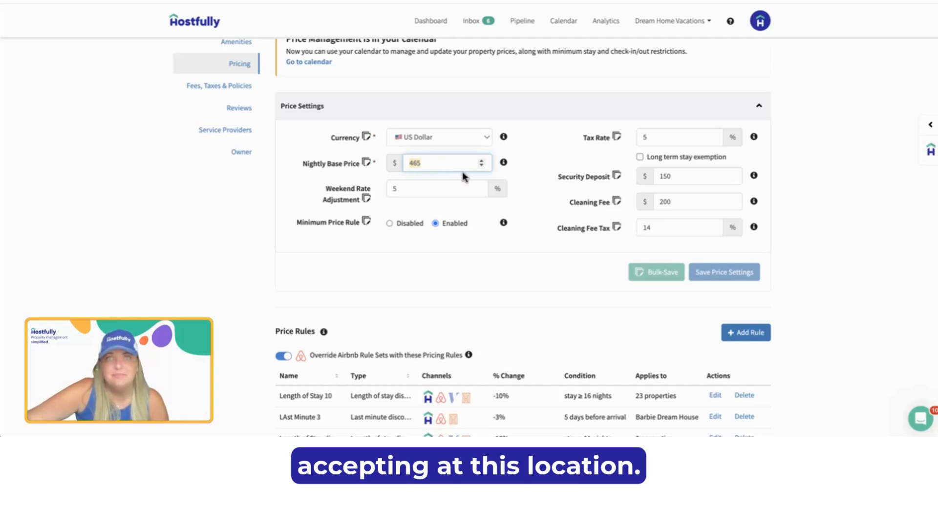
click(454, 185)
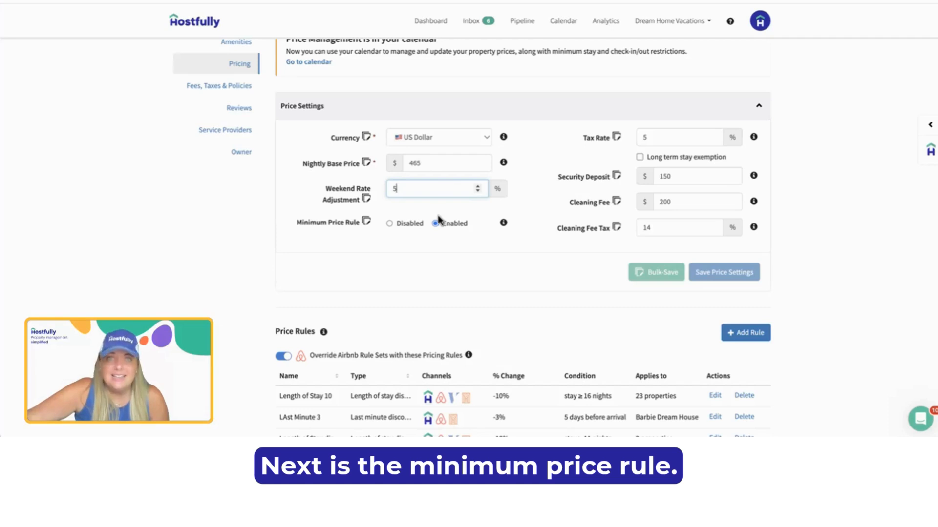
Switch the Minimum Price Rule to Disabled and back to Enabled.
scroll(438, 215, down, 1)
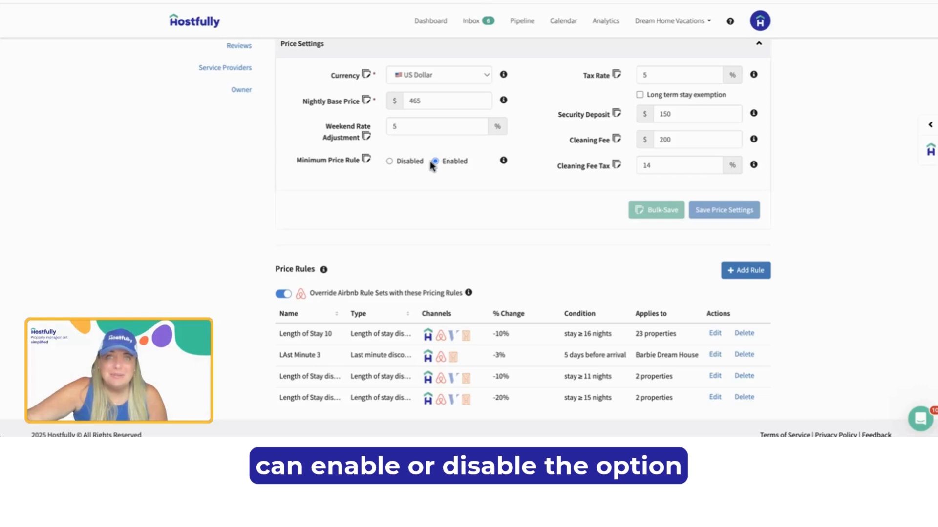
click(411, 161)
click(454, 166)
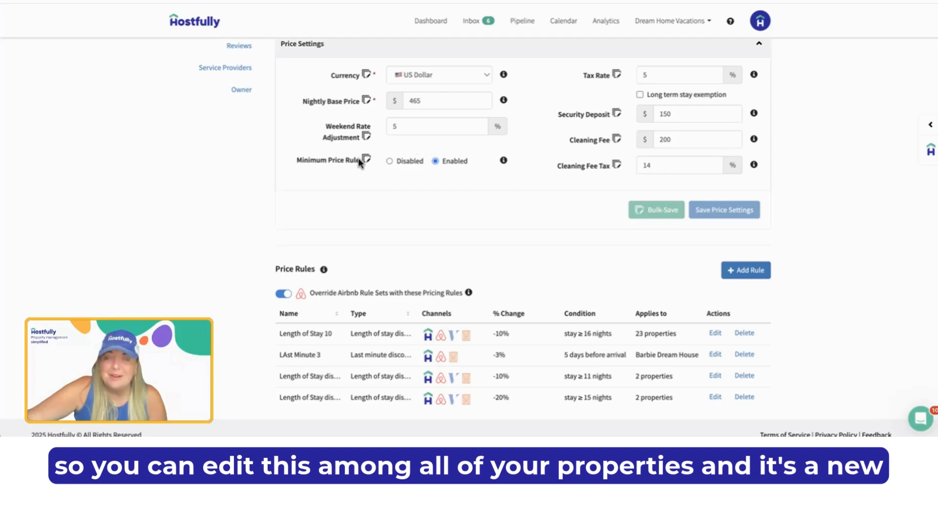
mouse_move(367, 161)
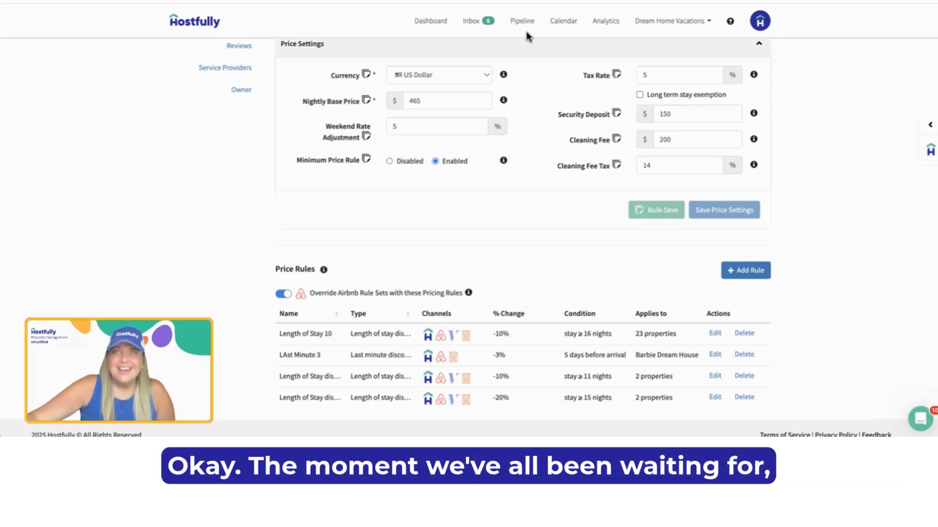
Set the property's tax rate to 7%.
scroll(563, 119, up, 2)
scroll(563, 119, up, 1)
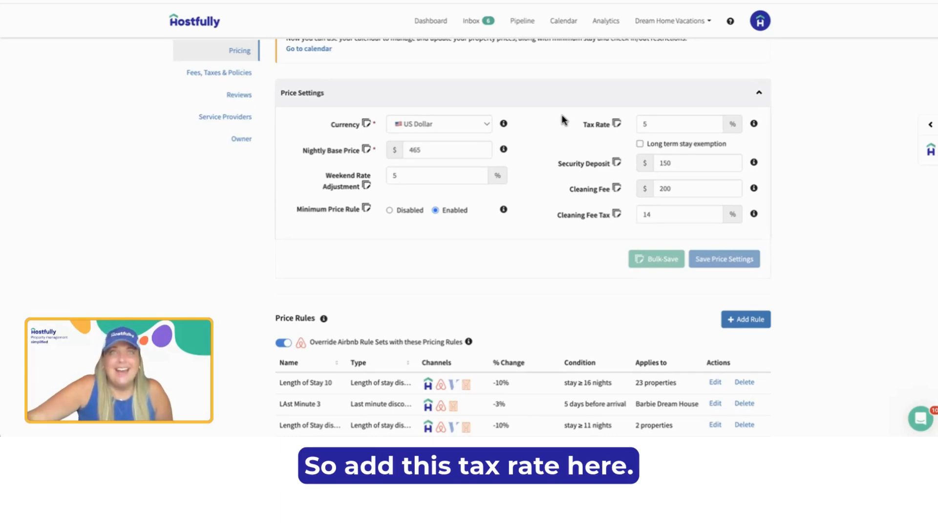
click(661, 125)
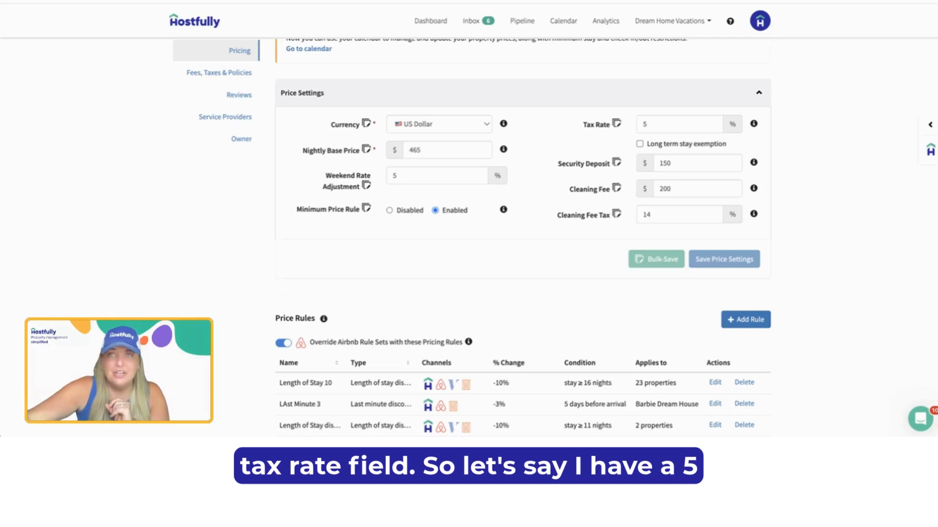
click(677, 126)
key(BackSpace)
text(7)
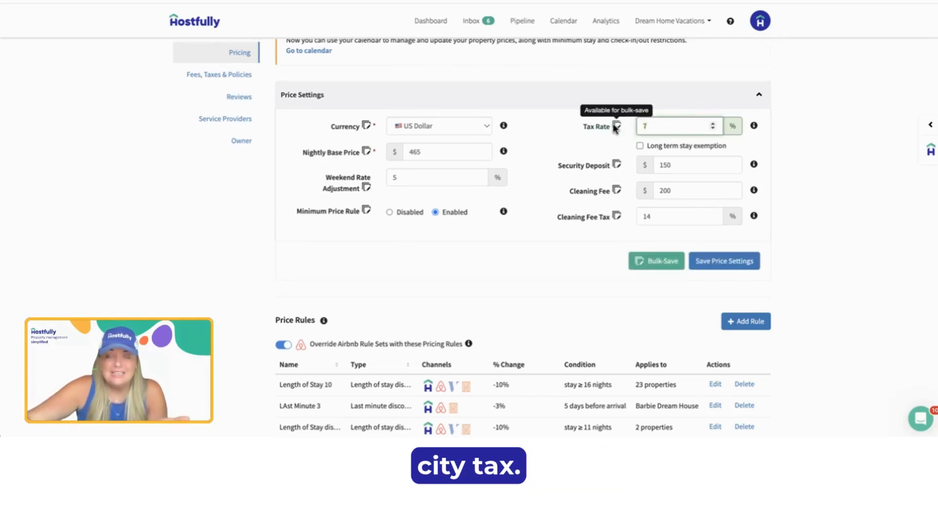
key(BackSpace)
text(7)
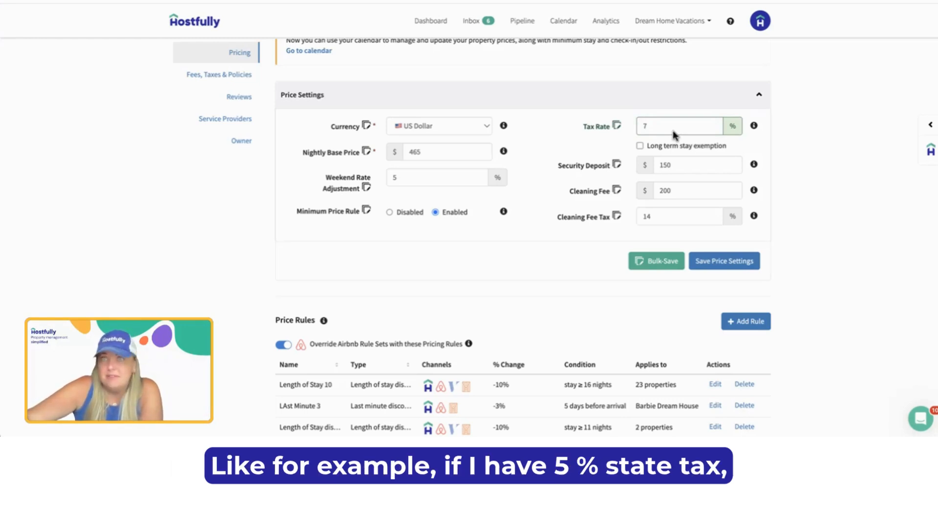
Set the tax rate to 5% and enable the long term stay exemption.
key(BackSpace)
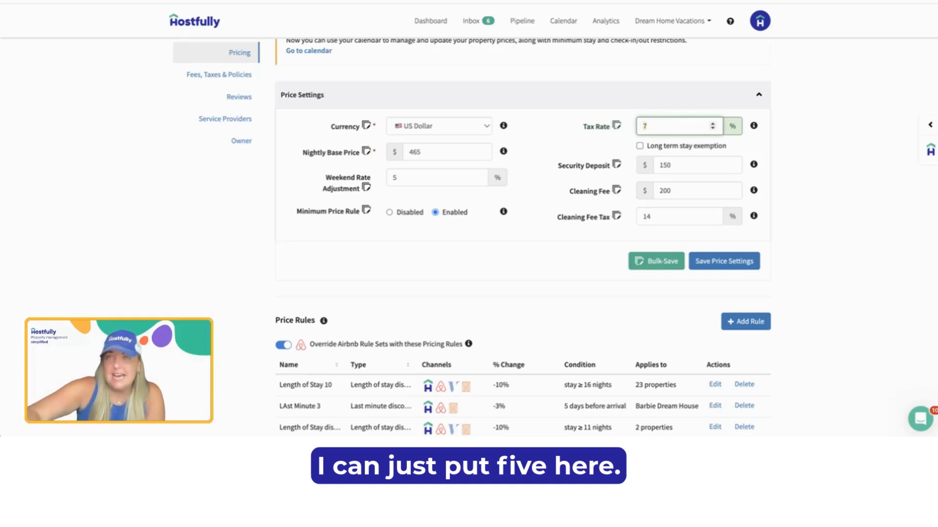
text(5)
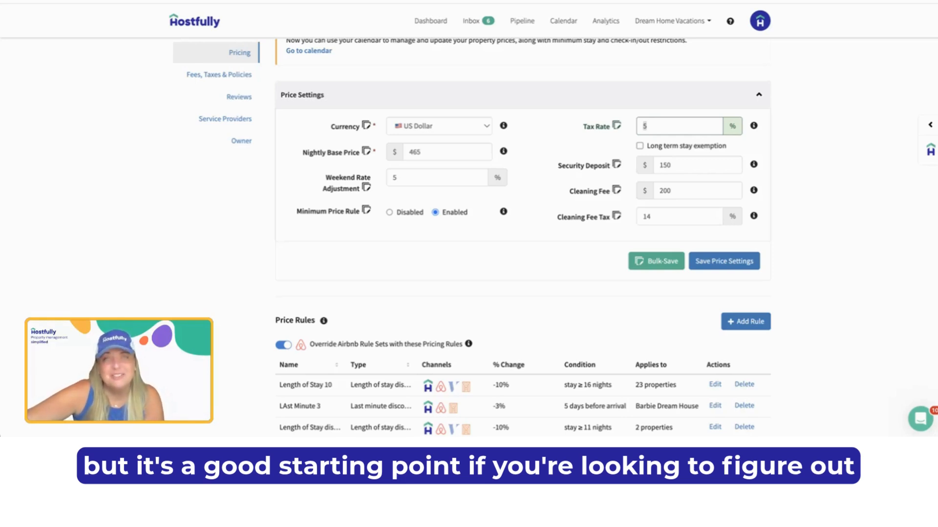
click(639, 146)
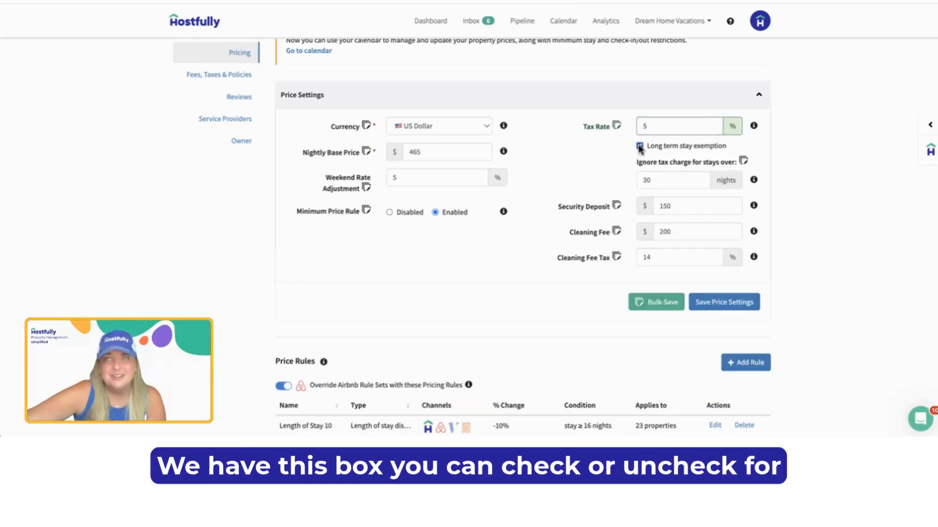
click(639, 146)
click(640, 146)
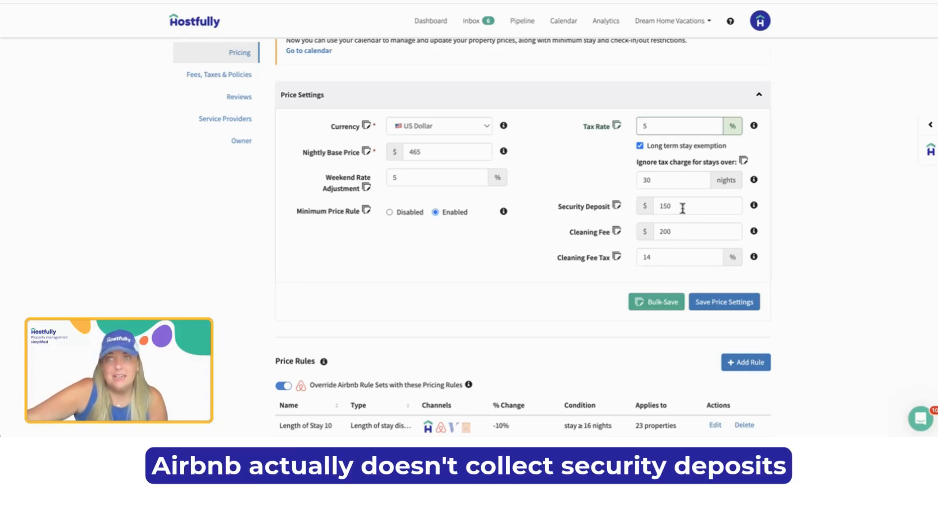
Review the security deposit, cleaning fee and cleaning fee tax fields, and save the price settings.
double_click(653, 206)
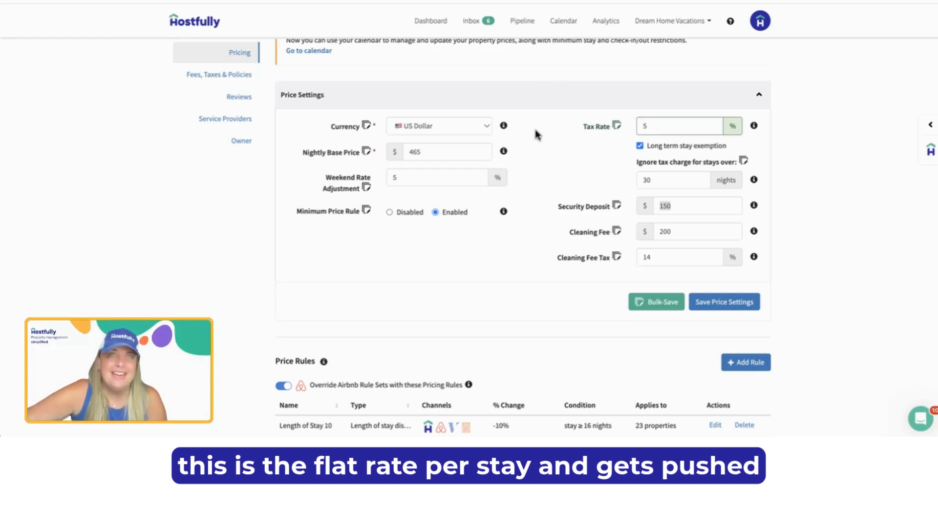
click(683, 233)
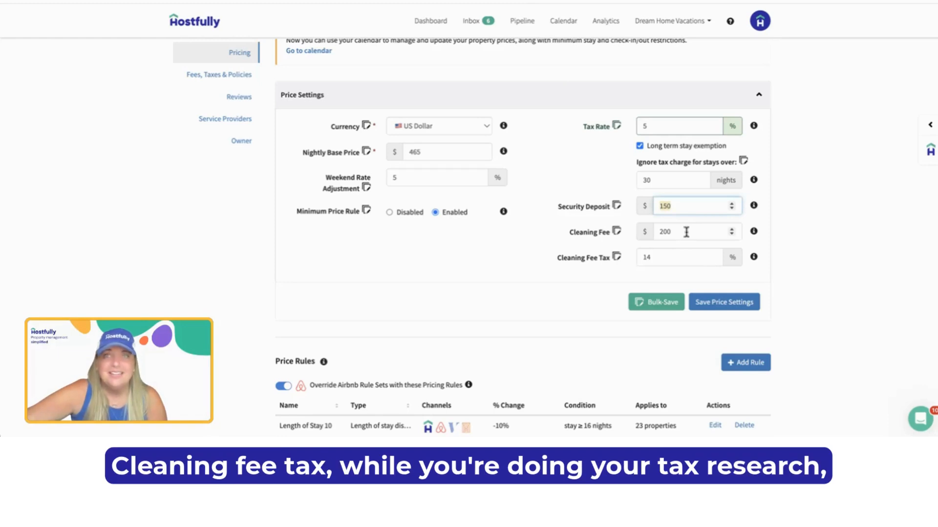
click(684, 257)
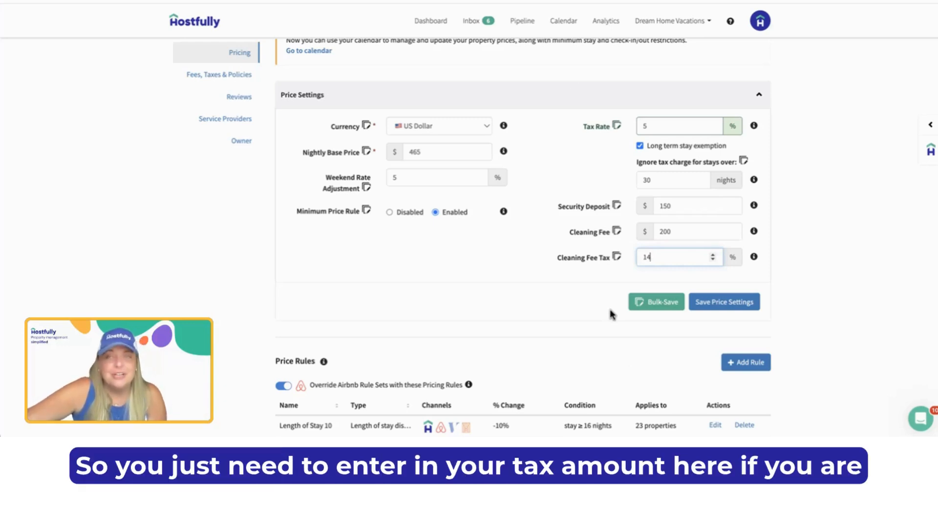
drag(655, 258, 641, 257)
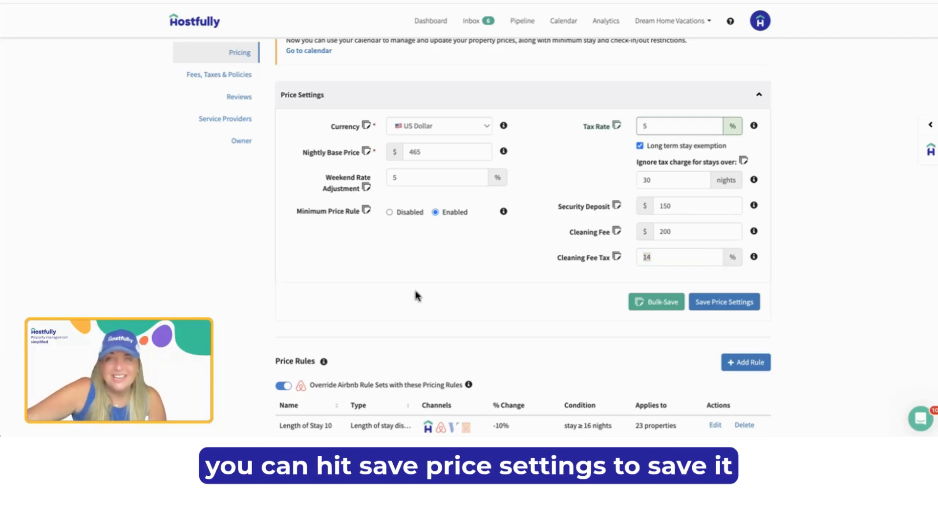
click(723, 307)
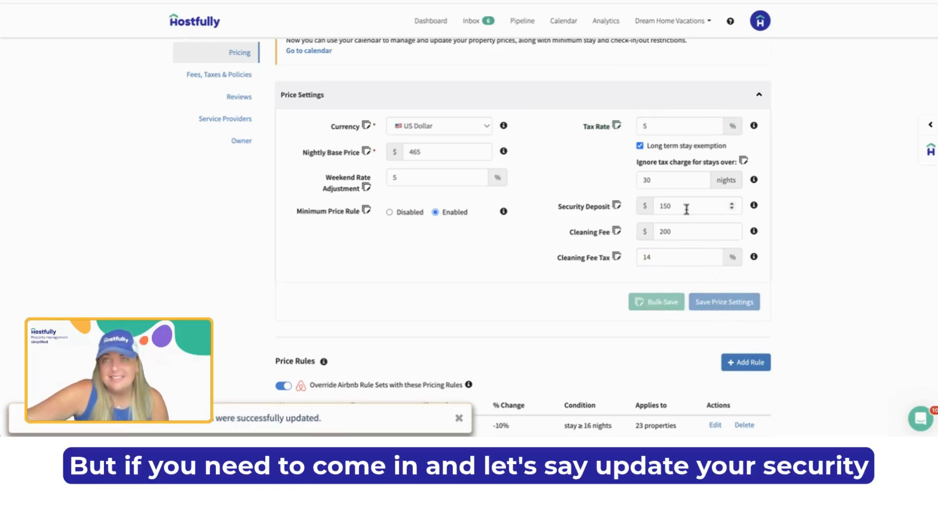
Set the security deposit to $200 and try to bulk-save it to selected properties, with Barbie Dream House chosen.
click(655, 204)
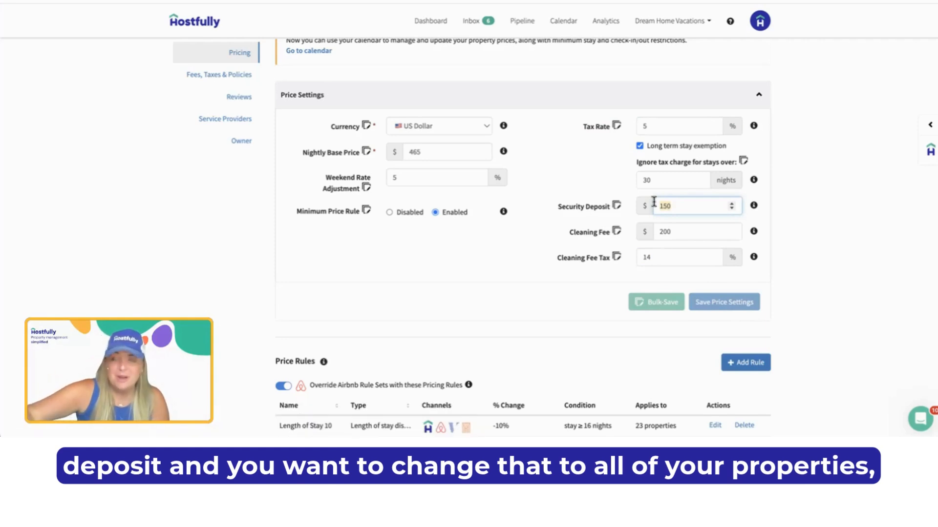
text(200)
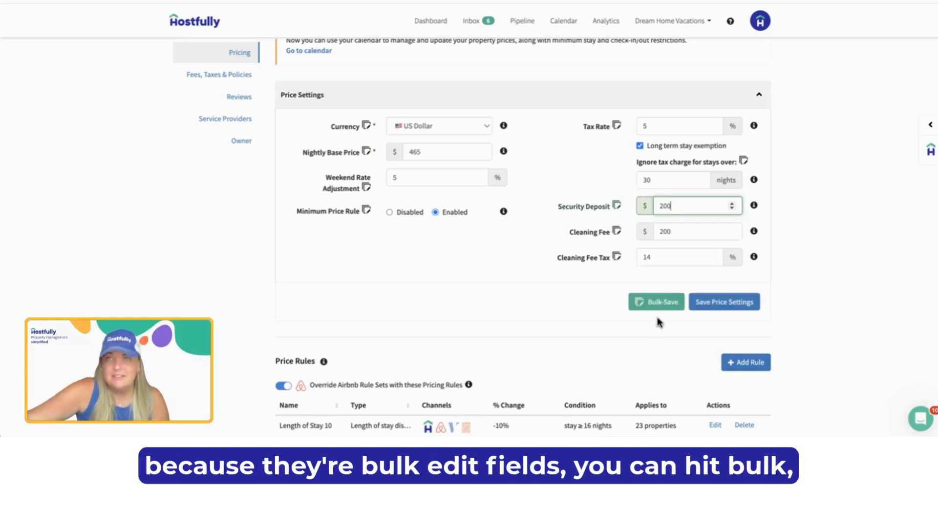
click(660, 302)
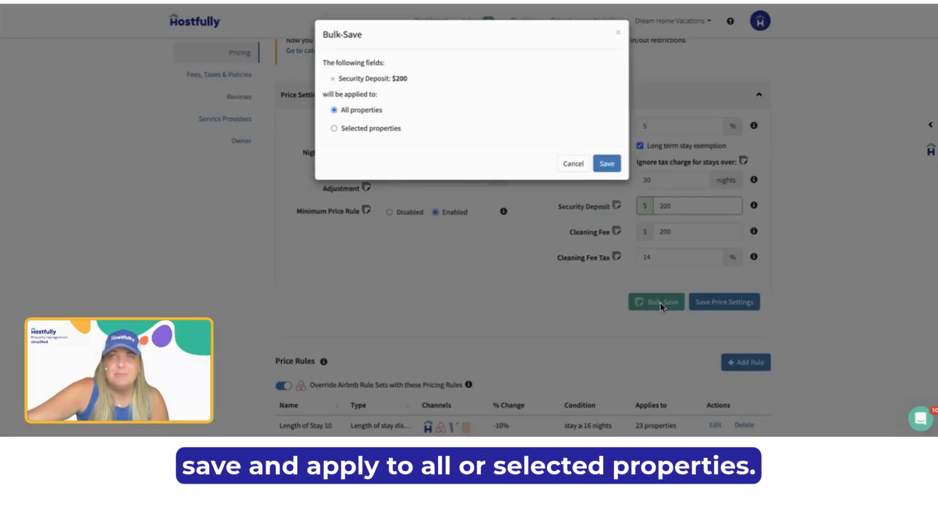
click(370, 129)
click(607, 188)
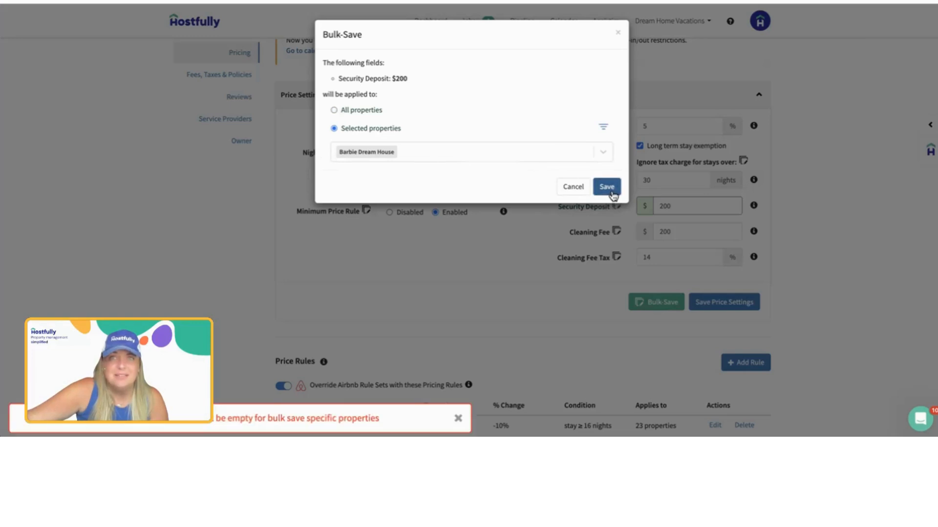
Dismiss the bulk-save dialog, then start a new pricing rule and review the available rule types.
click(617, 33)
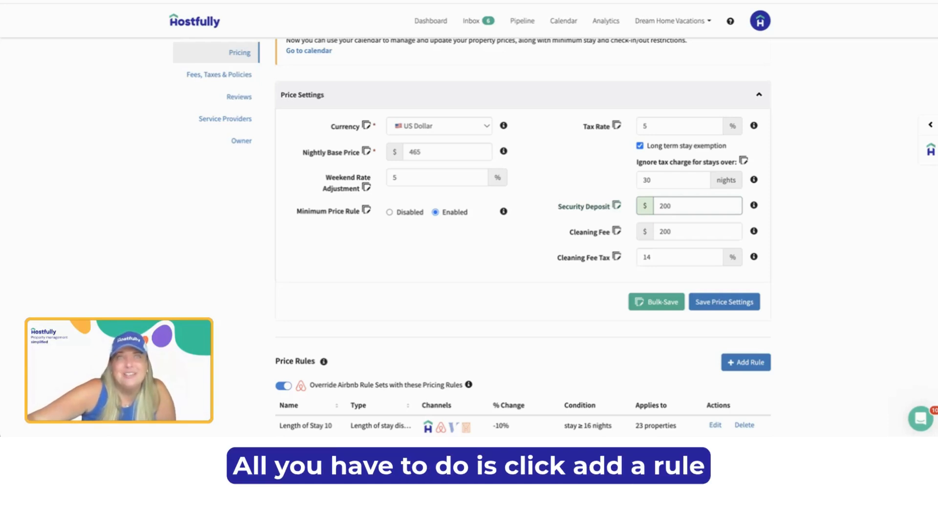
scroll(698, 354, down, 2)
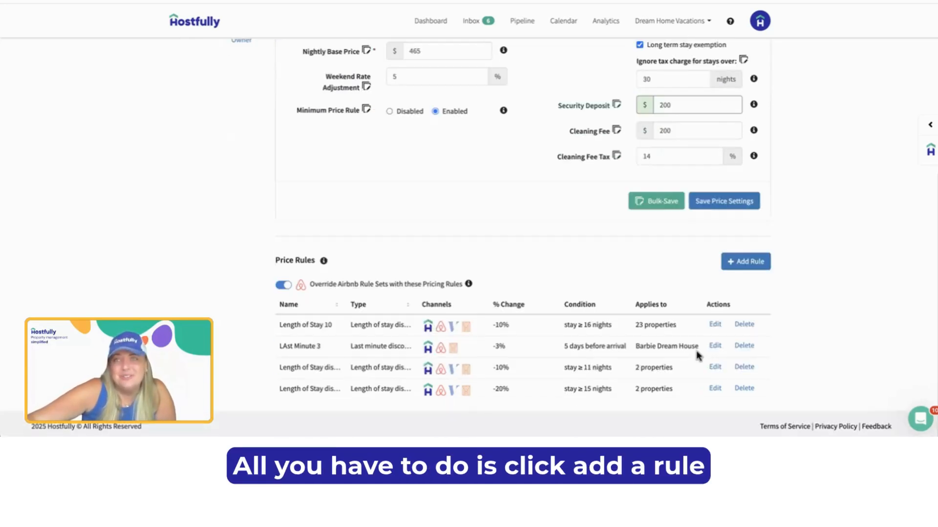
click(751, 265)
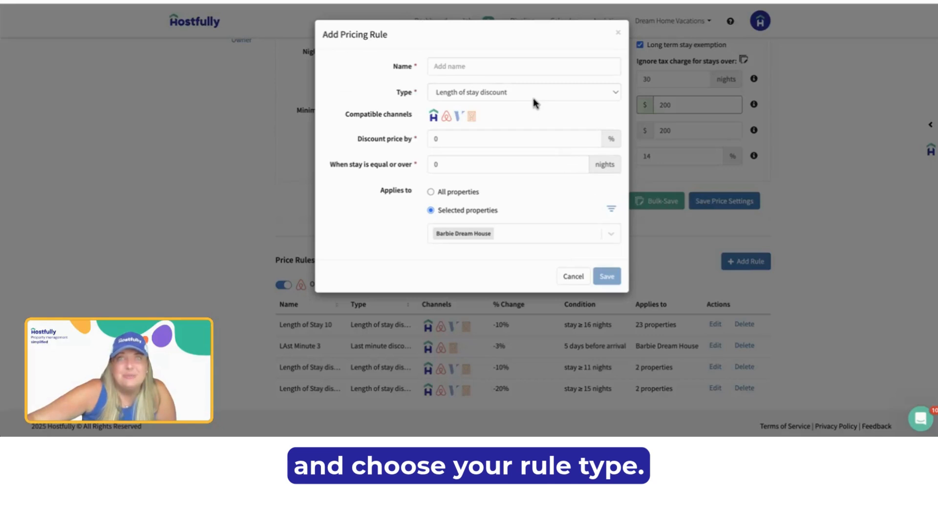
click(533, 99)
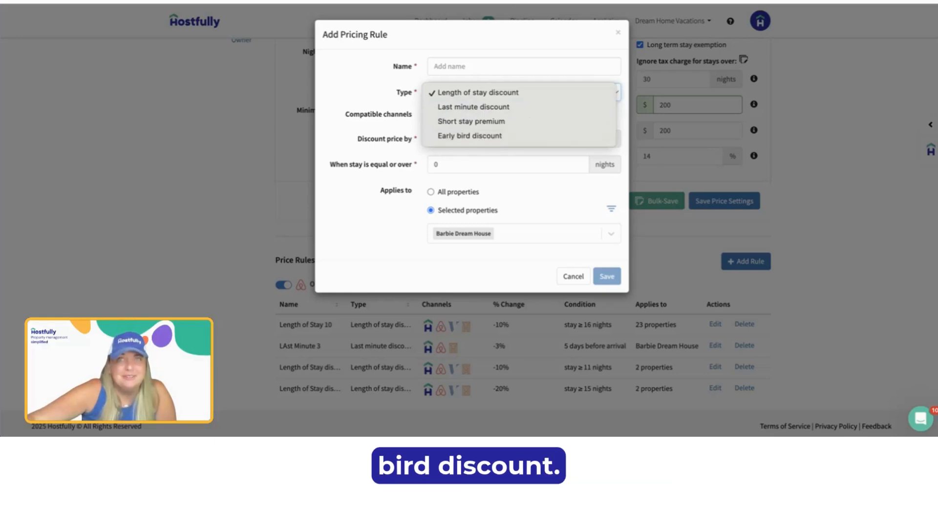
click(518, 2)
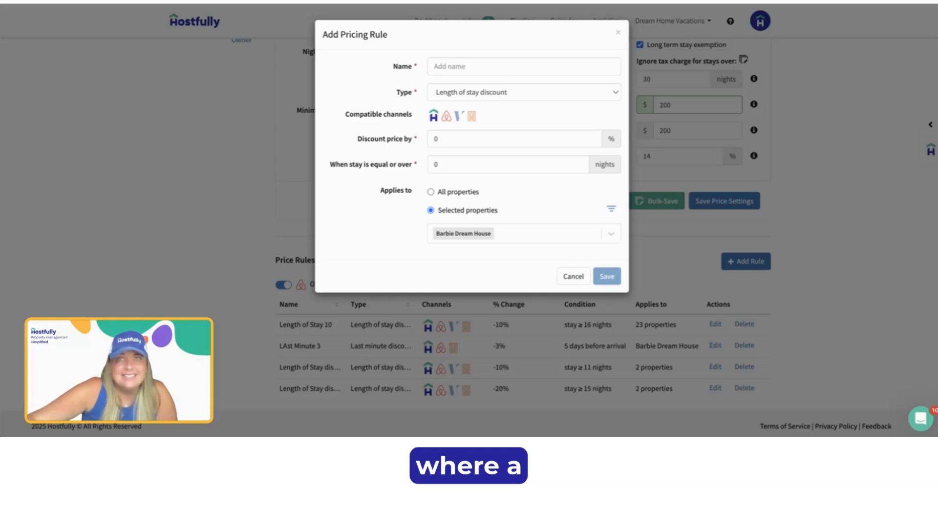
Set the new rule's type to Last minute discount, starting 4 days before arrival.
click(486, 93)
click(486, 105)
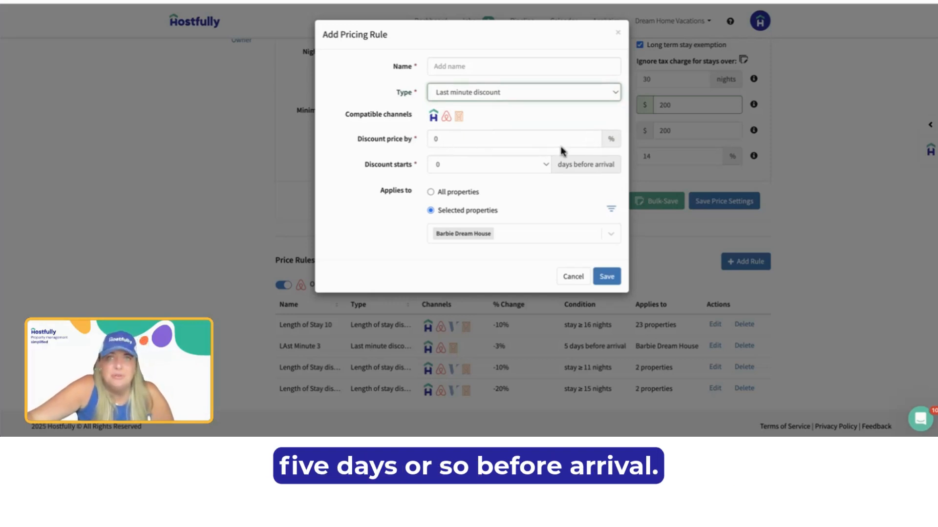
click(530, 166)
click(517, 220)
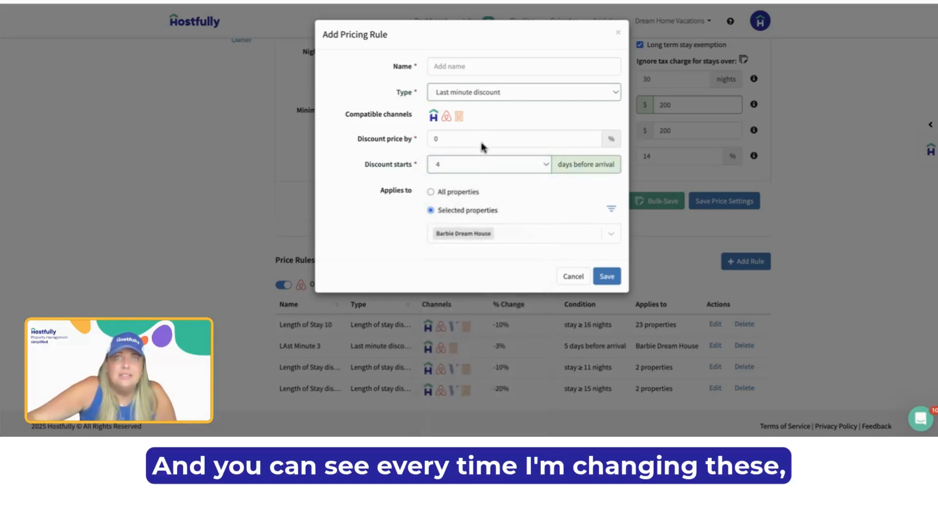
Compare the compatible channels for the Short stay premium, Length of stay discount and Last minute discount rule types.
click(478, 92)
click(477, 102)
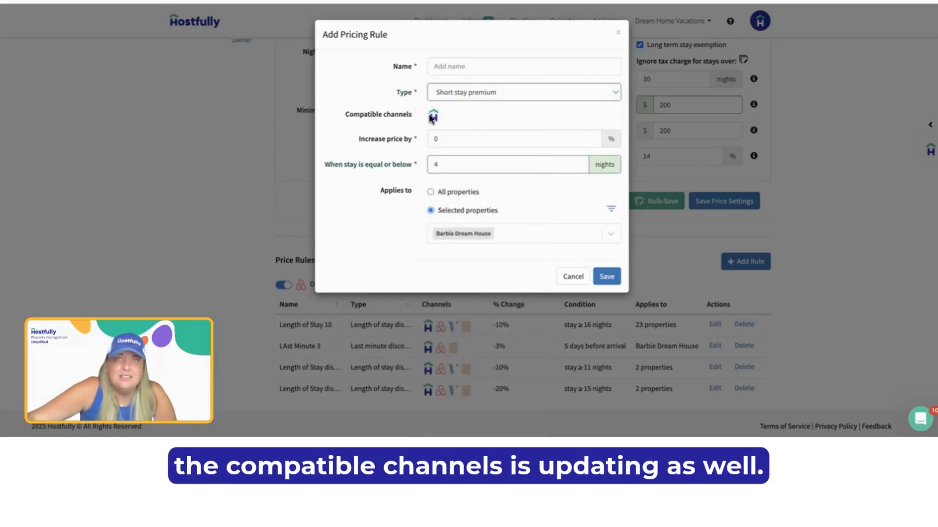
drag(418, 116, 337, 117)
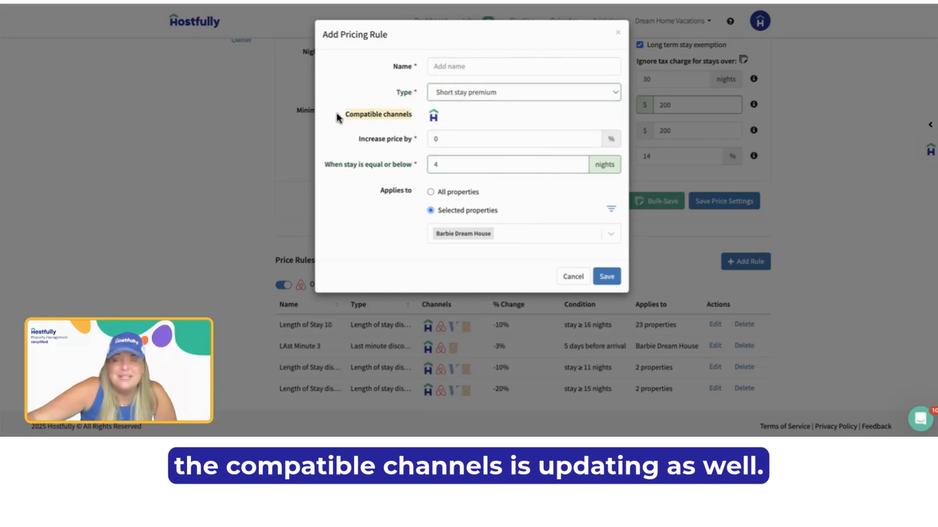
click(491, 98)
click(486, 93)
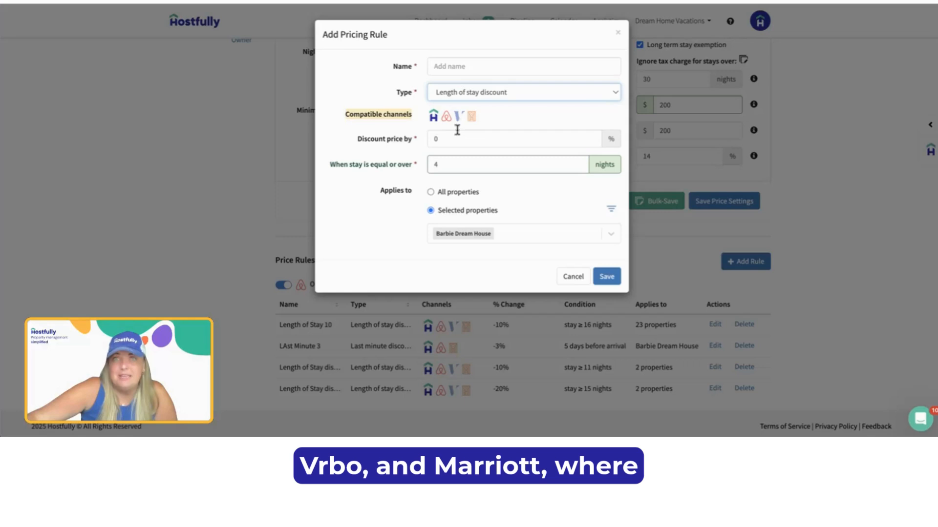
click(481, 99)
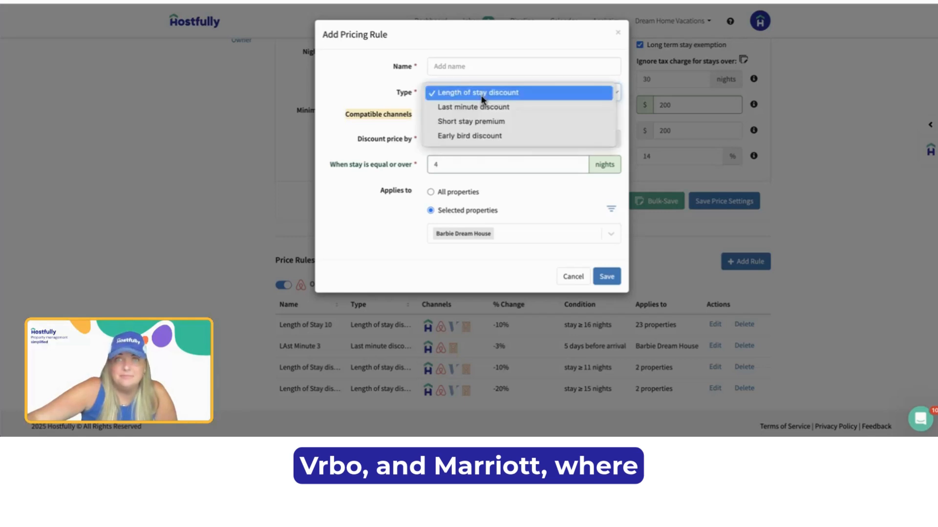
click(480, 106)
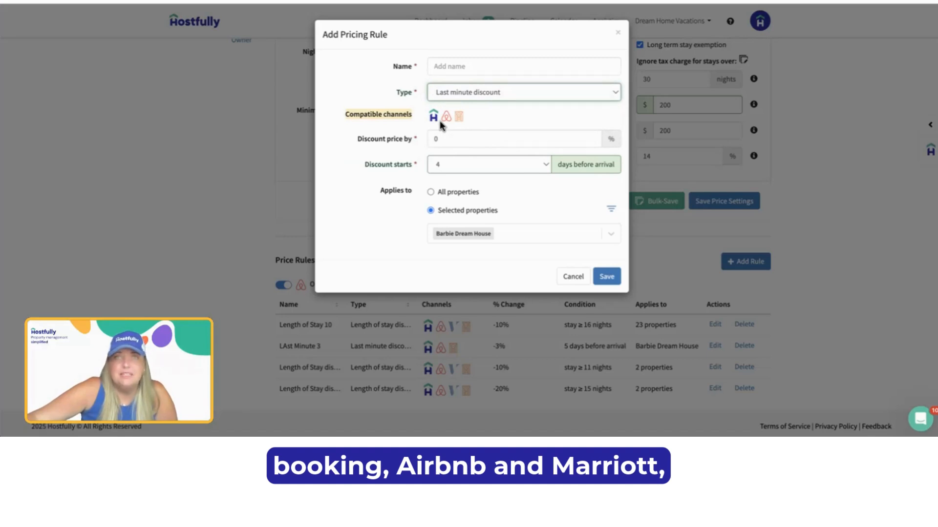
Change the rule type to Short stay premium with a 15% price increase, and review the stay-length condition.
click(505, 92)
click(506, 105)
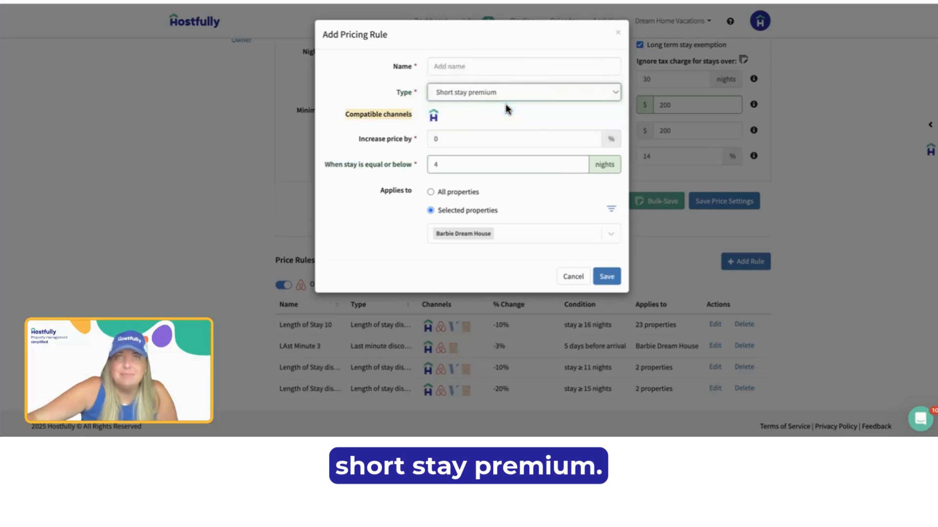
click(441, 138)
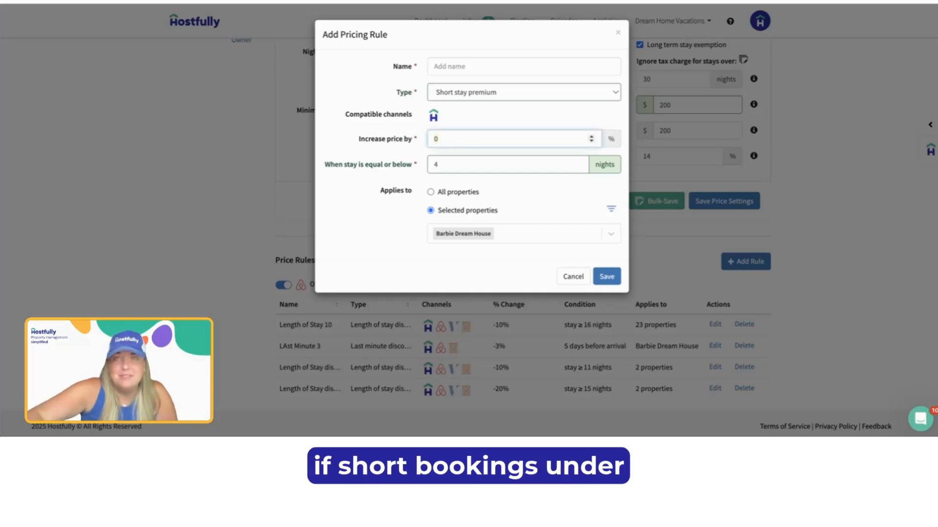
key(BackSpace)
text(15)
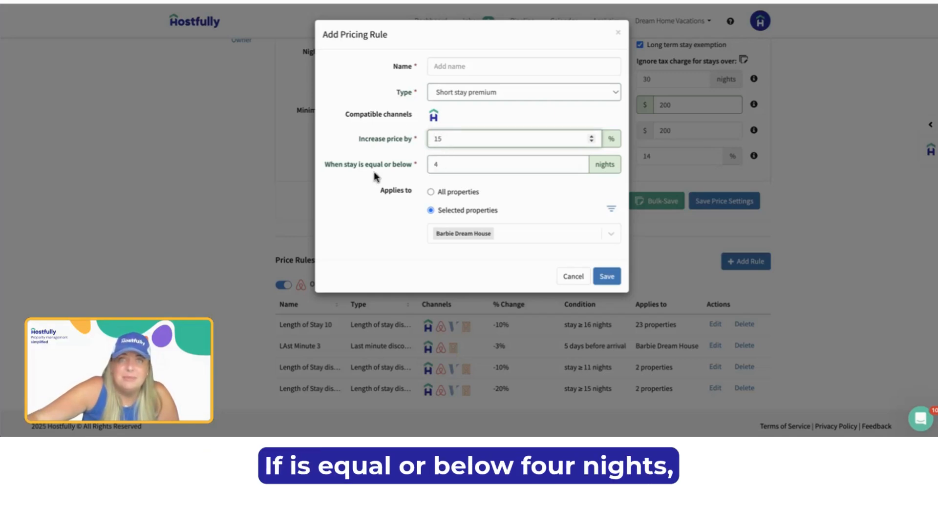
click(459, 167)
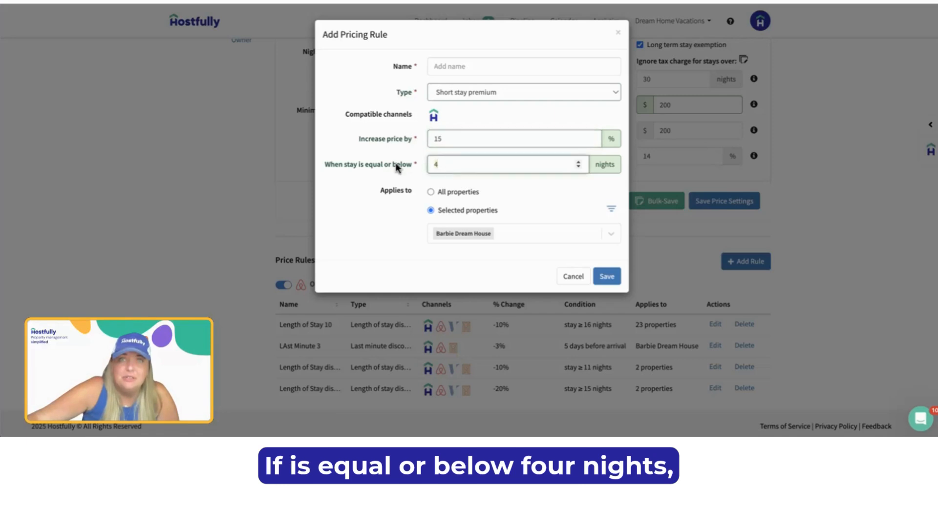
drag(413, 142, 341, 142)
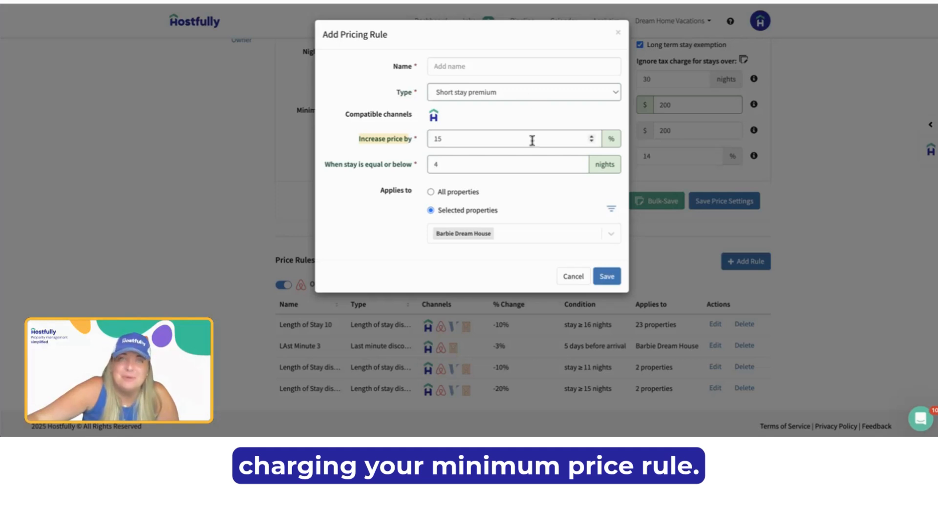
Make the rule a 20% Early bird discount ending 12 months before arrival, applied to the selected property Barbie Dream House.
click(517, 92)
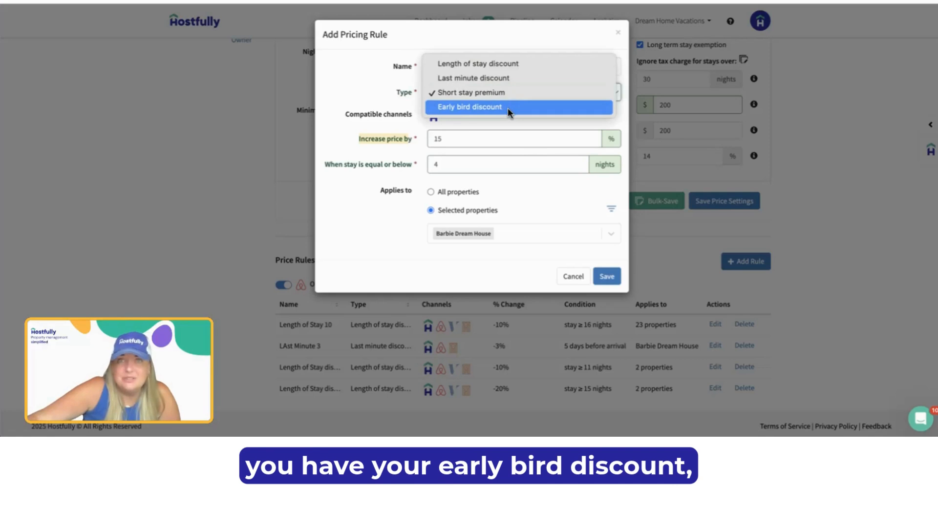
click(507, 108)
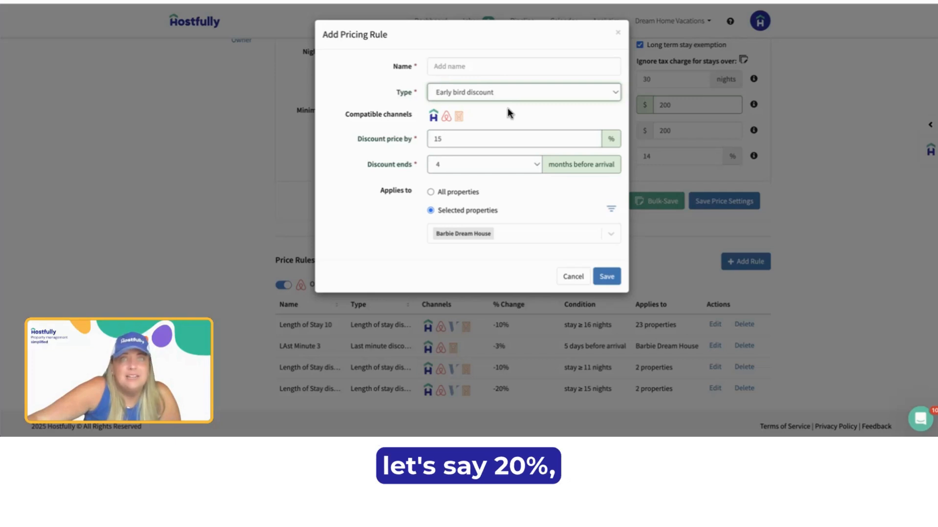
drag(486, 137, 424, 136)
text(20)
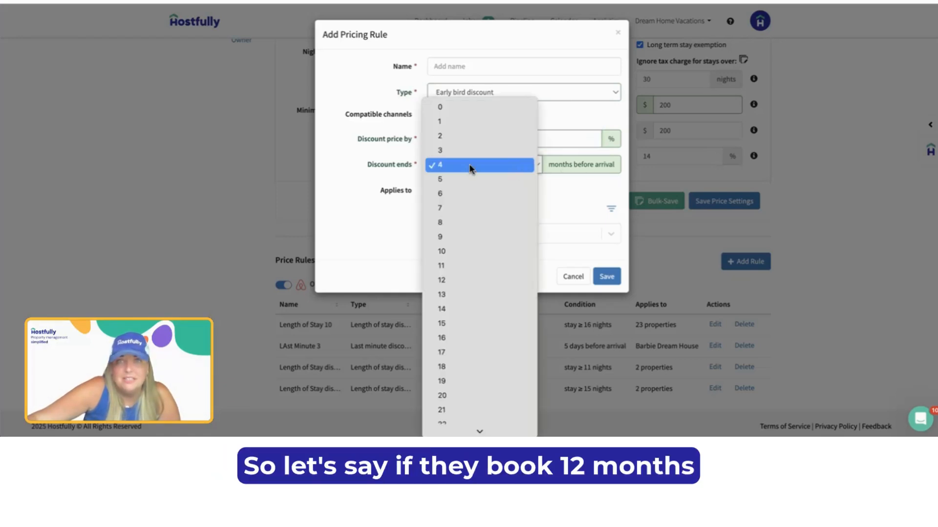
click(470, 279)
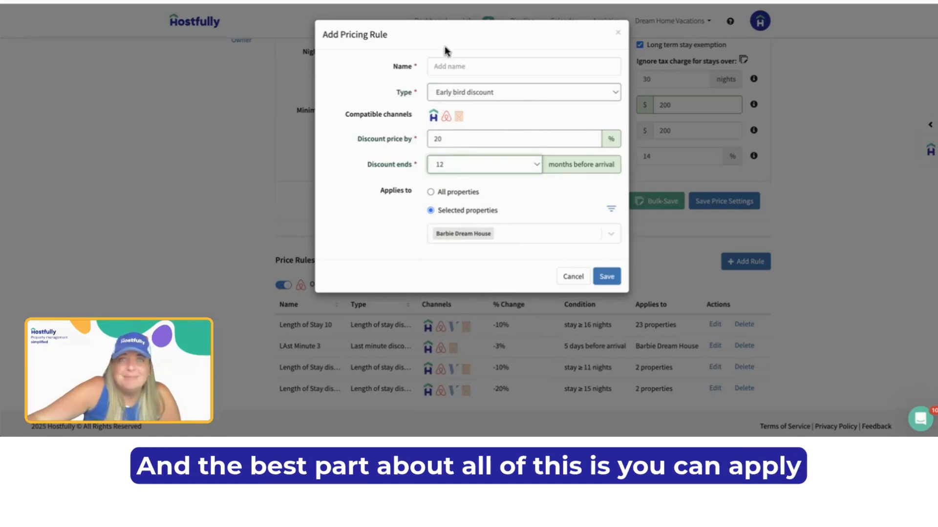
click(470, 195)
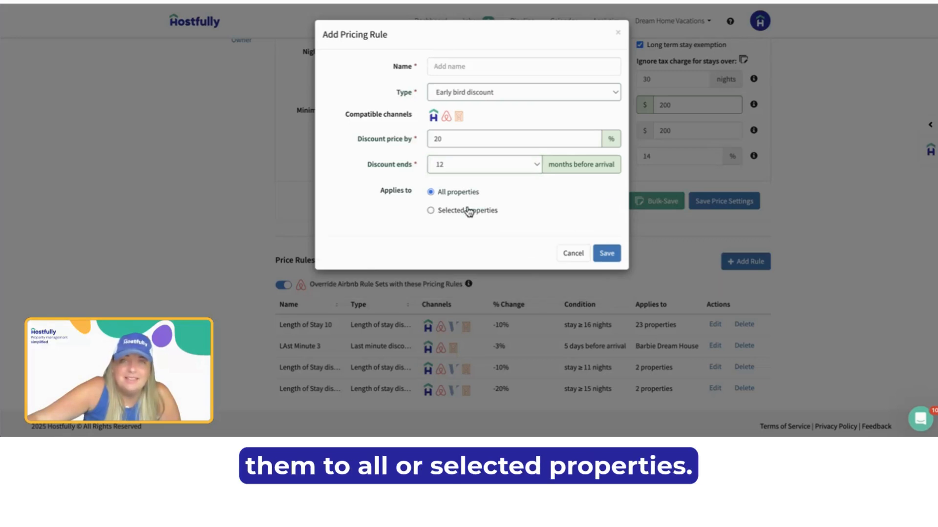
click(469, 211)
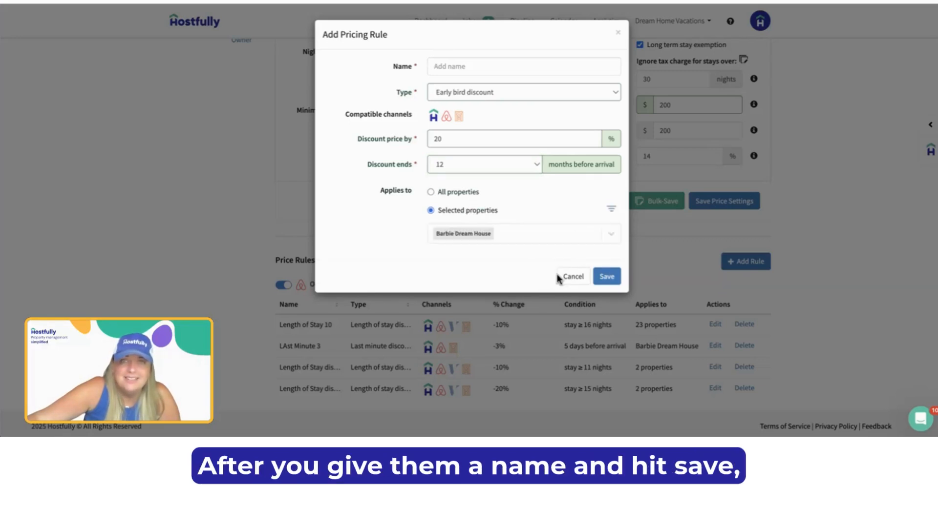
Name the early bird rule "Length of Stay 10" and save it to the price rules.
click(491, 65)
click(506, 93)
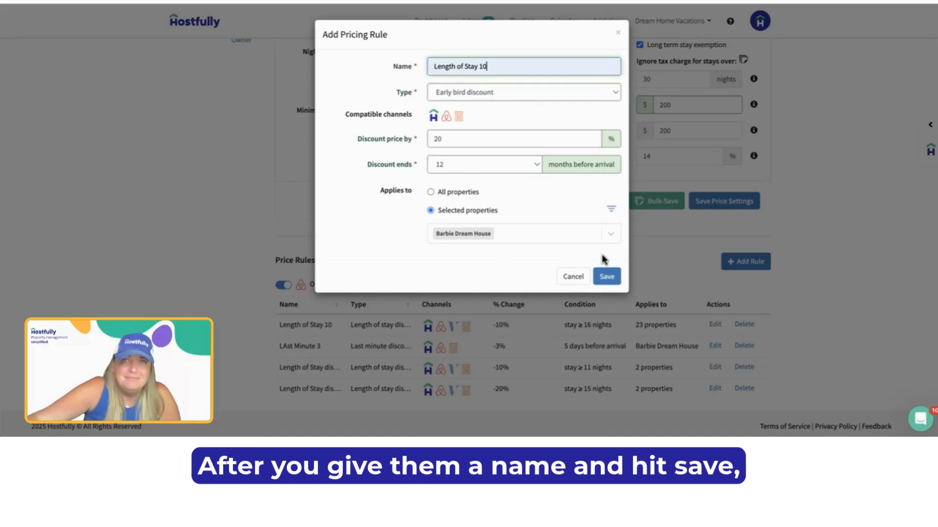
click(605, 275)
scroll(386, 388, down, 1)
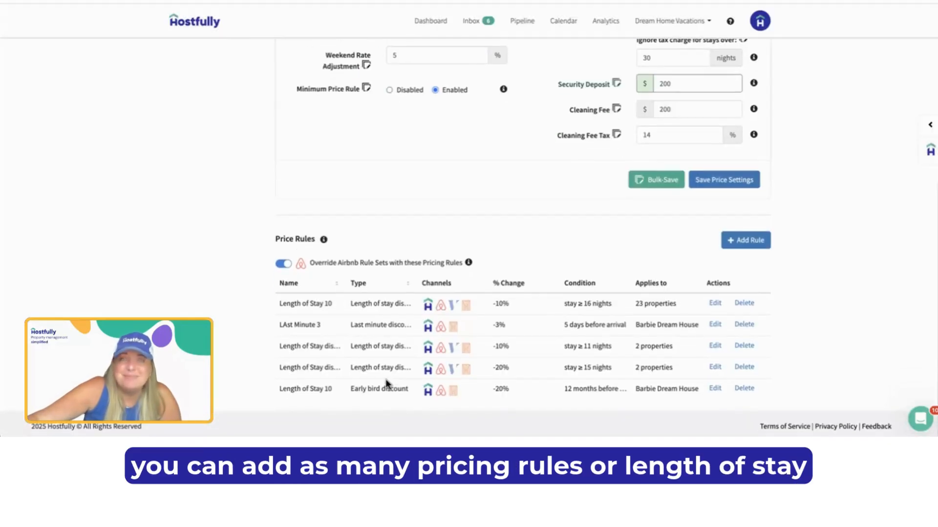